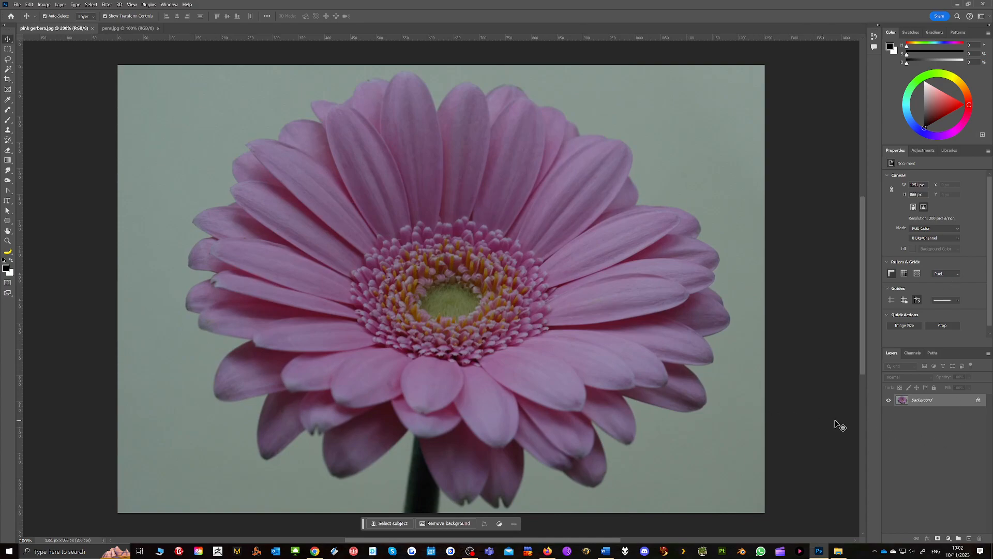
Step: Unlock the background layer of the gerbera image and select the flower with Select Subject
click(979, 401)
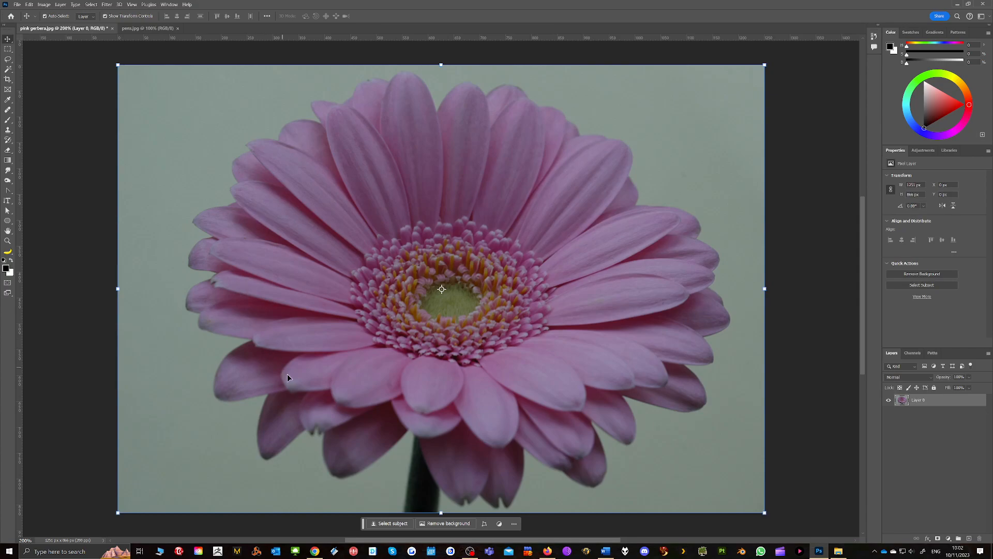
click(384, 524)
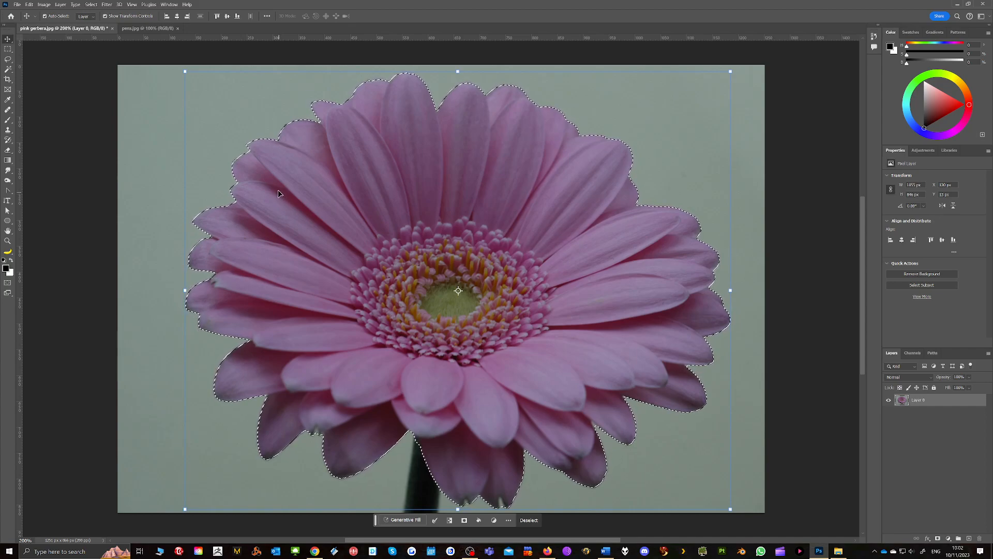
Step: Add the dark stem below the petals to the selection with the Quick Selection tool and a smaller brush
click(7, 69)
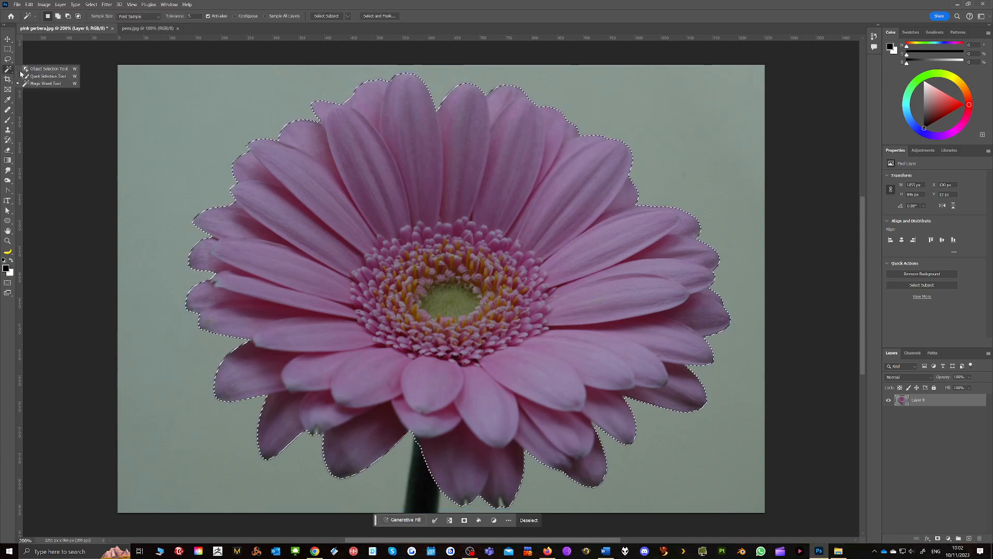
click(29, 69)
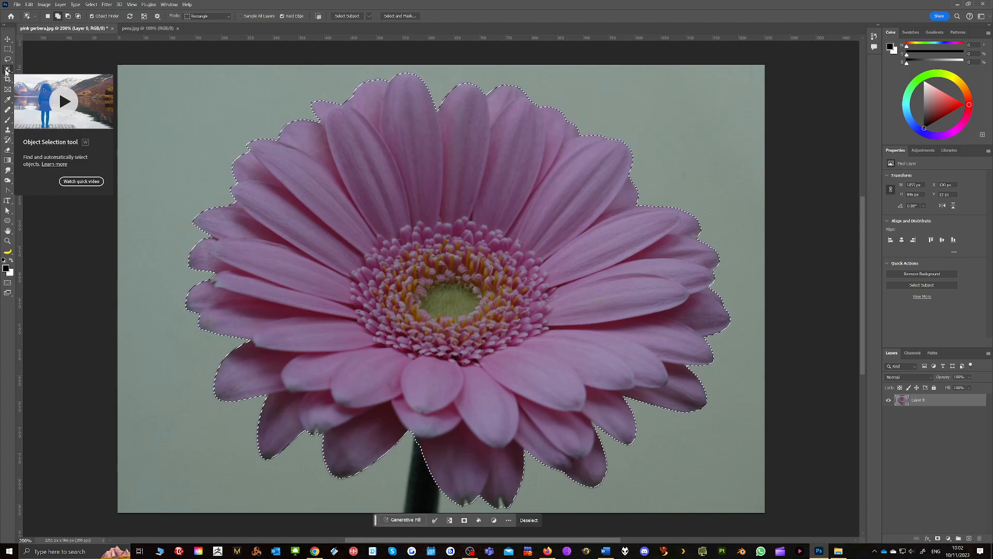
click(7, 71)
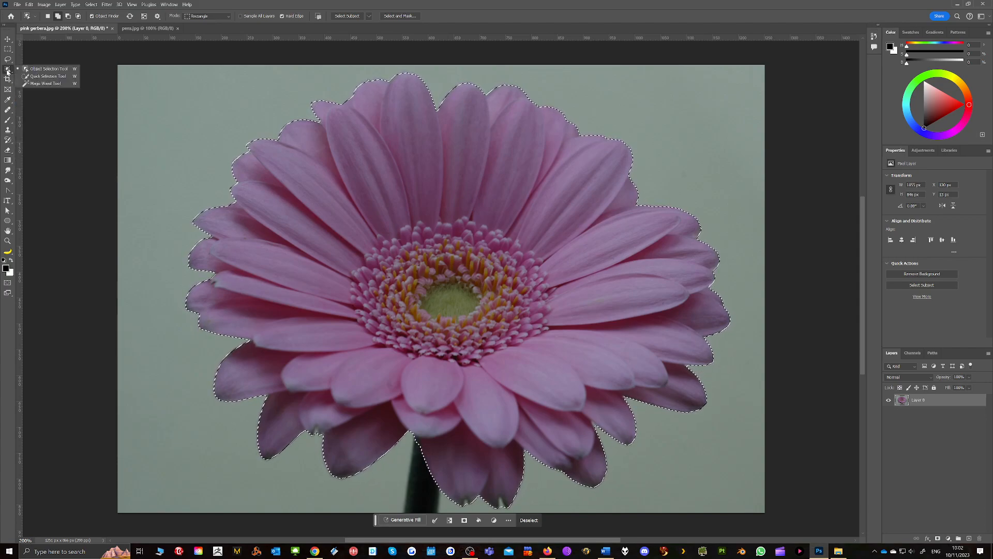
click(44, 76)
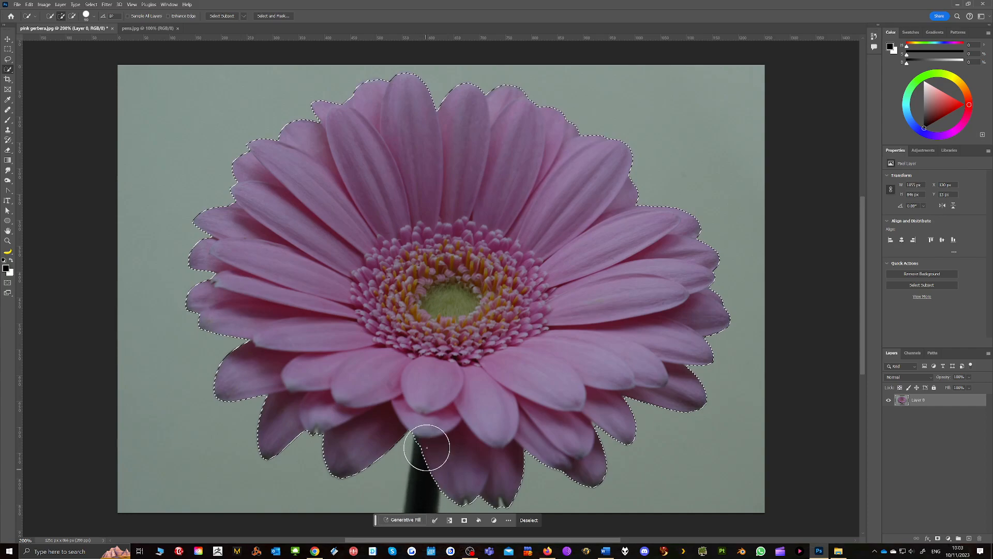
key(bracketleft)
key(bracketleft)
key(bracketleft)
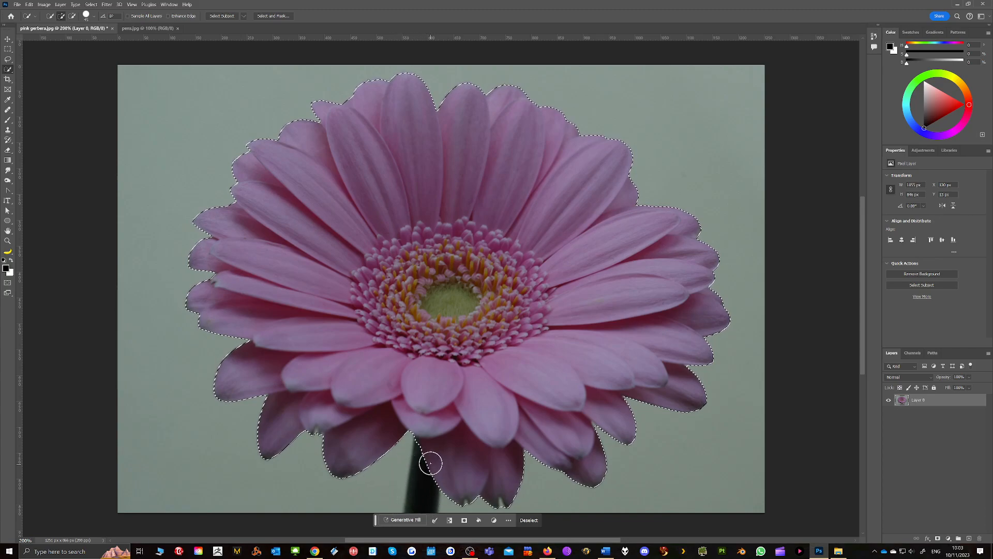
drag(430, 458, 424, 492)
Step: Subtract the background between the stem and the lowest petals from the selection, using a smaller Quick Selection brush
key(bracketleft)
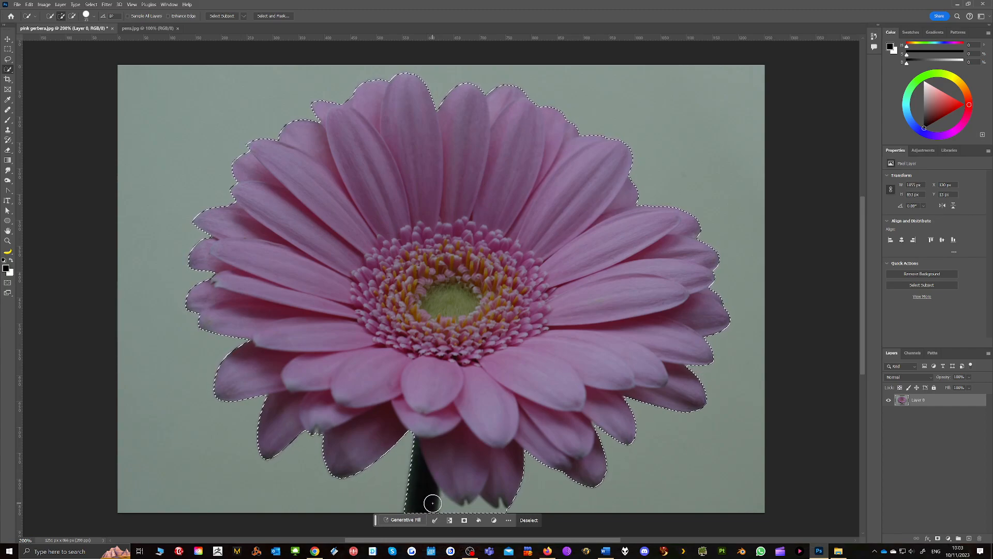
scroll(444, 499, down, 5)
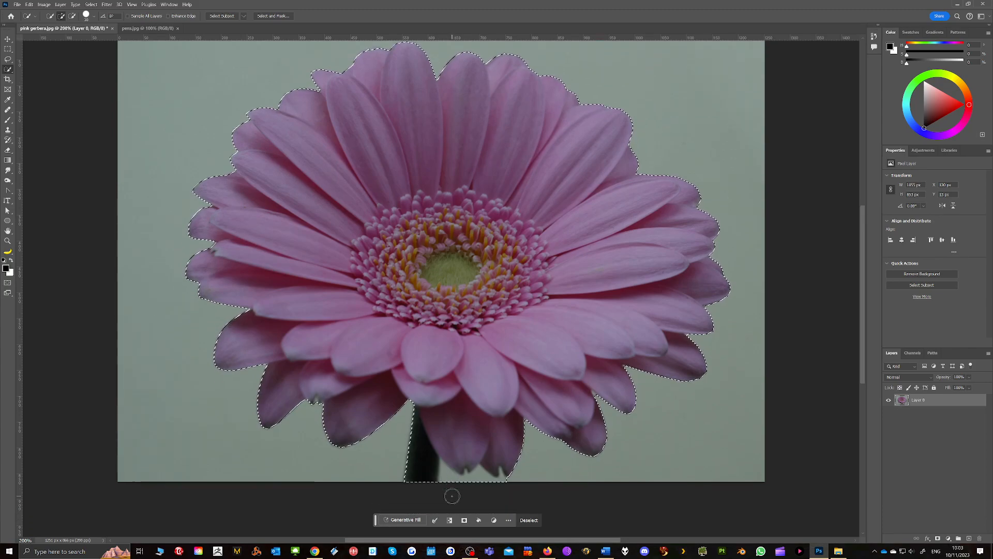
scroll(452, 493, down, 2)
scroll(453, 489, up, 2)
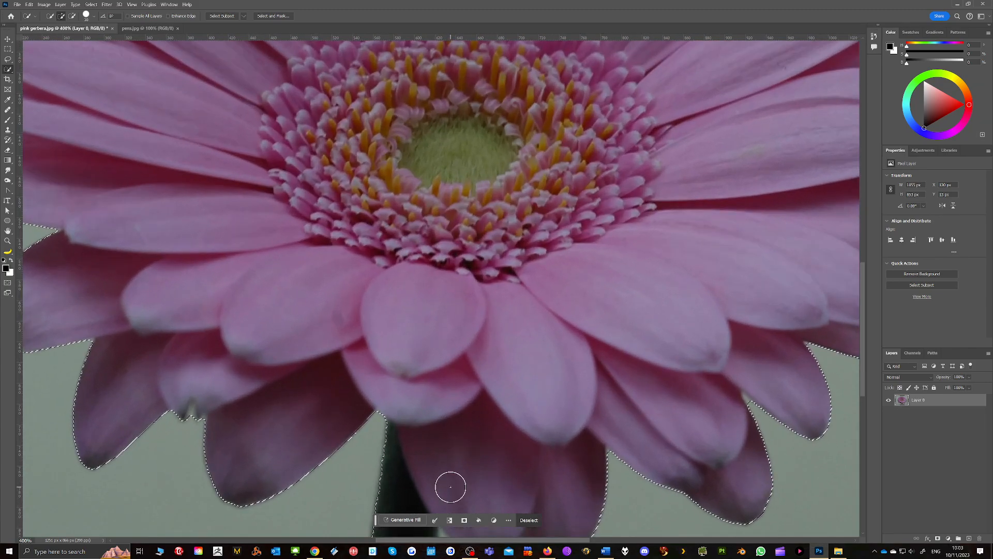
scroll(523, 432, down, 13)
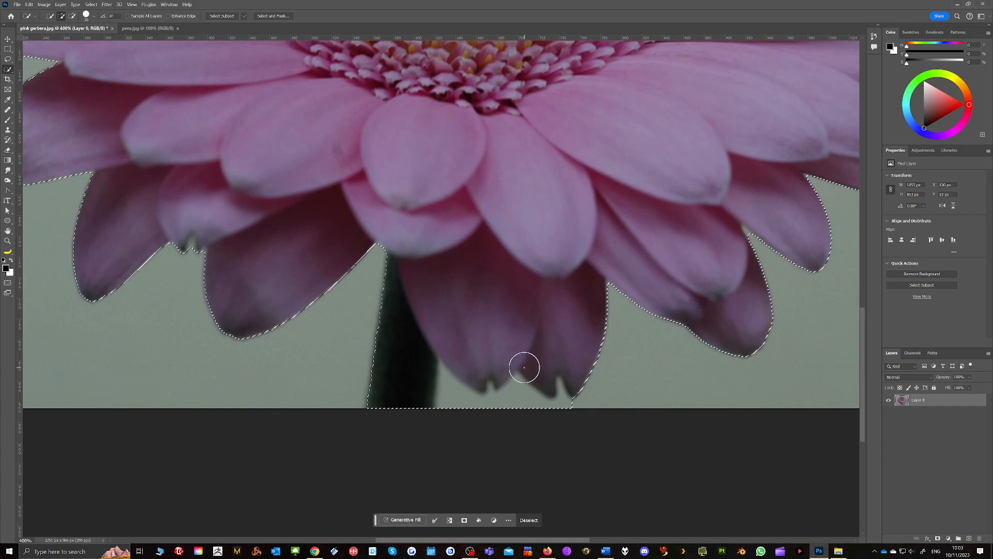
key(bracketleft)
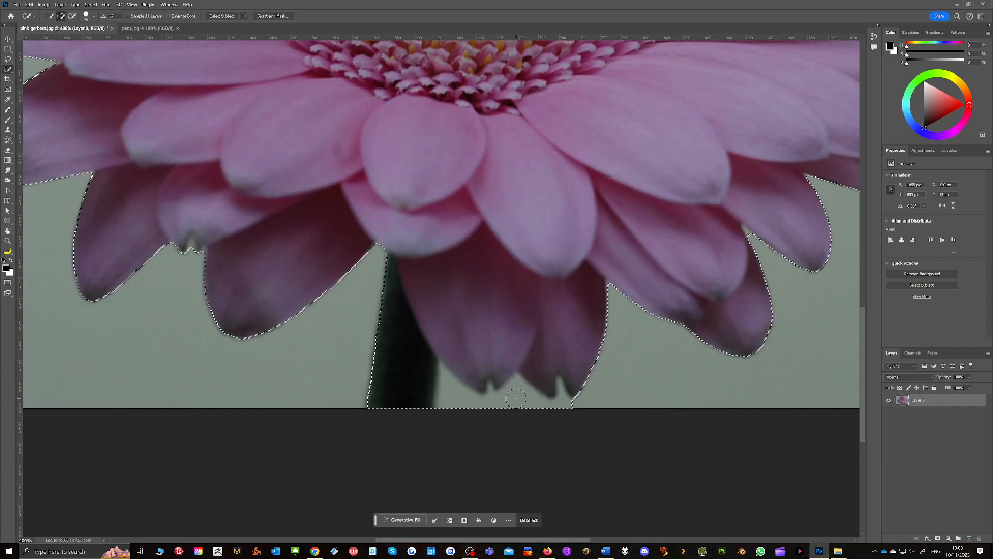
key(alt)
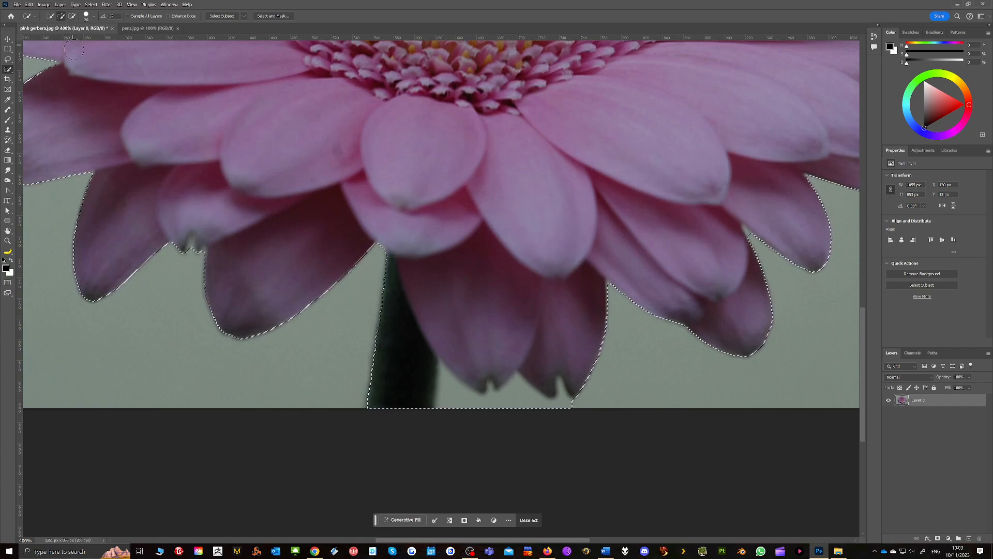
key(alt)
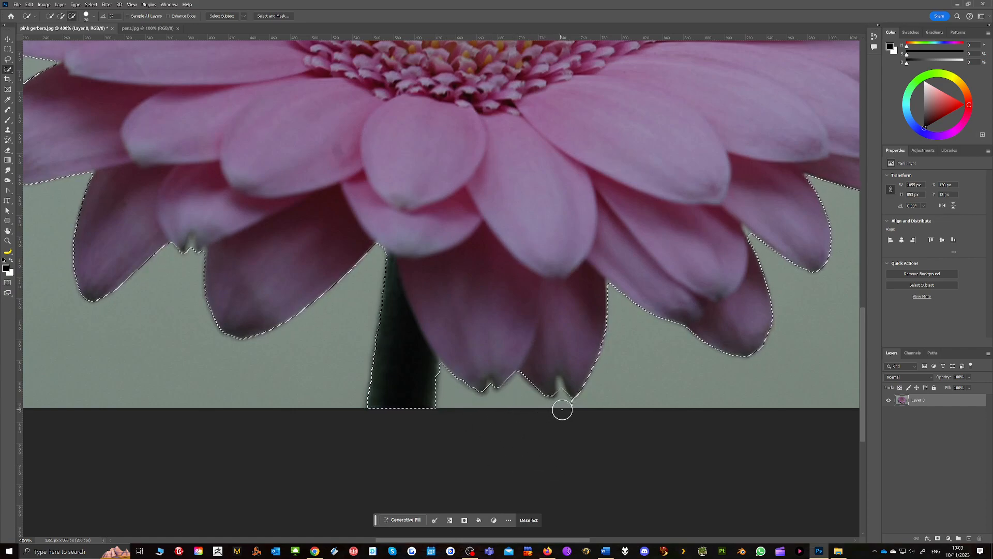
Step: Add a layer mask from the selection to hide the background around the flower and stem
scroll(547, 408, down, 3)
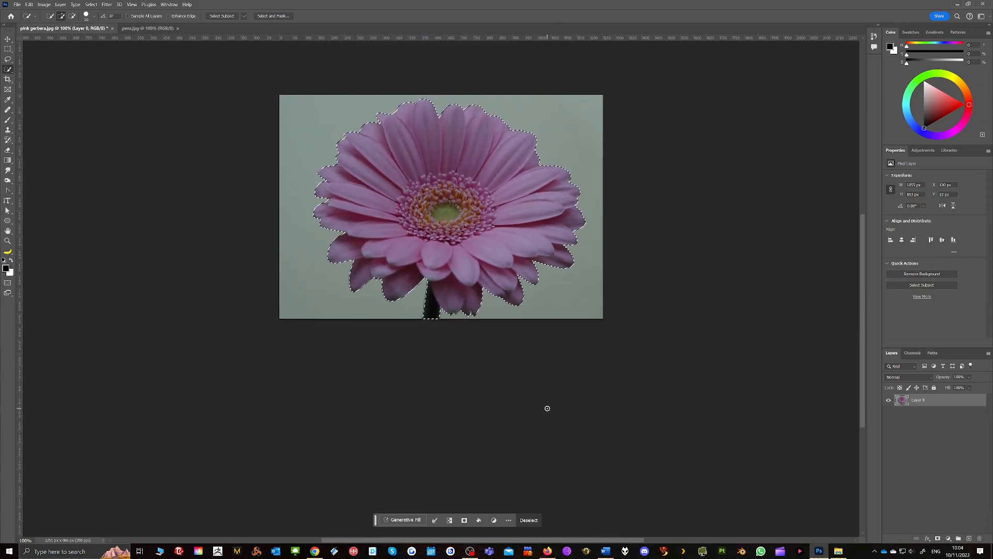
key(ctrl+plus)
scroll(484, 347, up, 2)
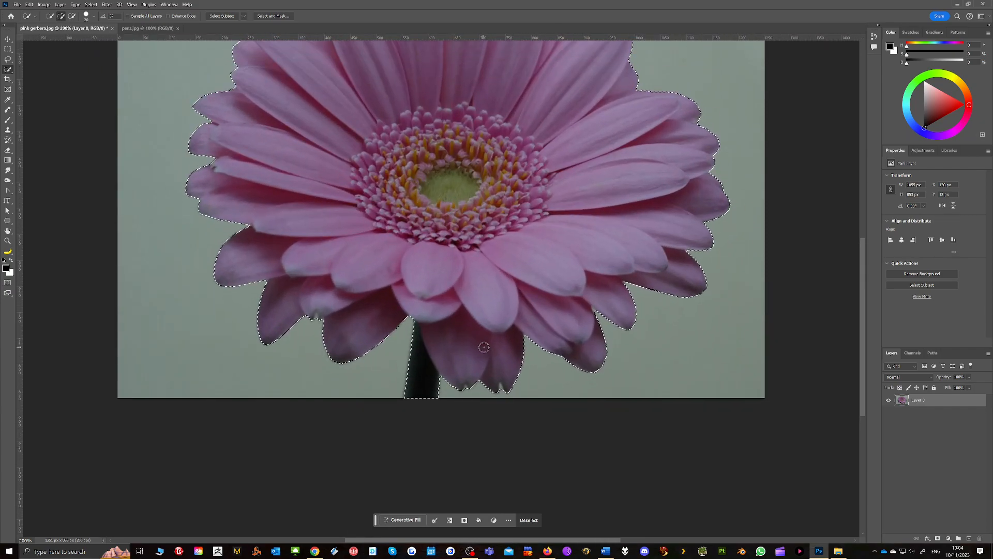
scroll(484, 348, up, 2)
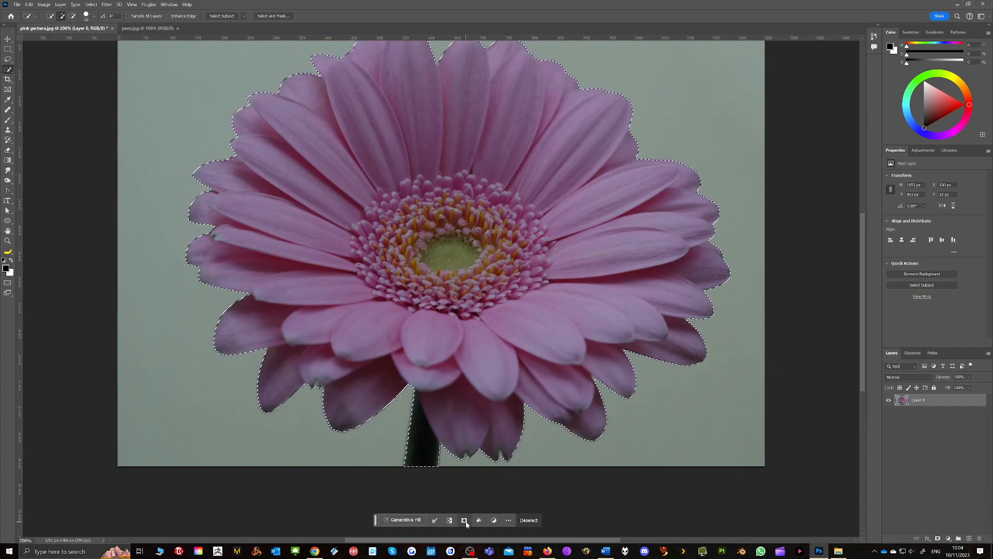
click(938, 539)
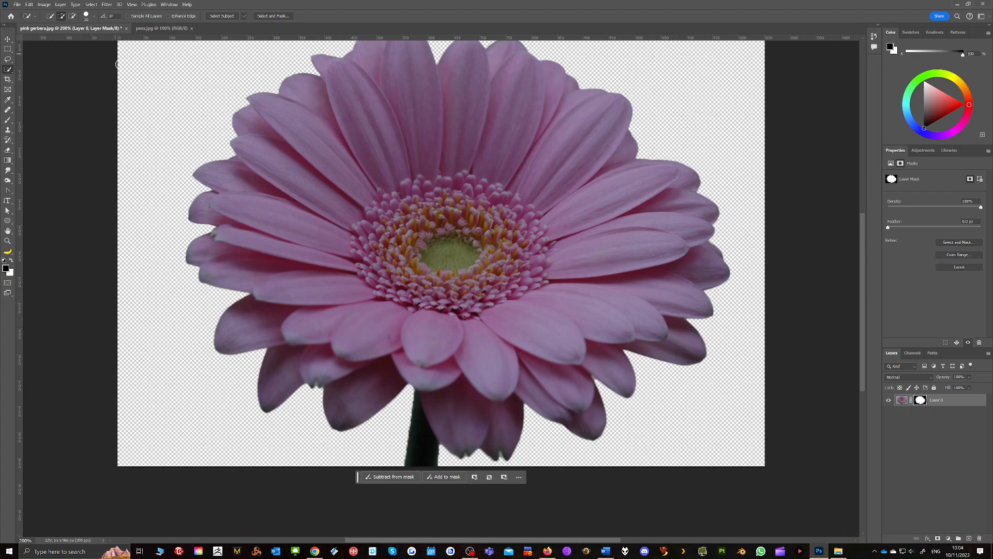
Step: Switch to the pens image, unlock its background layer and clear the selection around all three pens
click(149, 29)
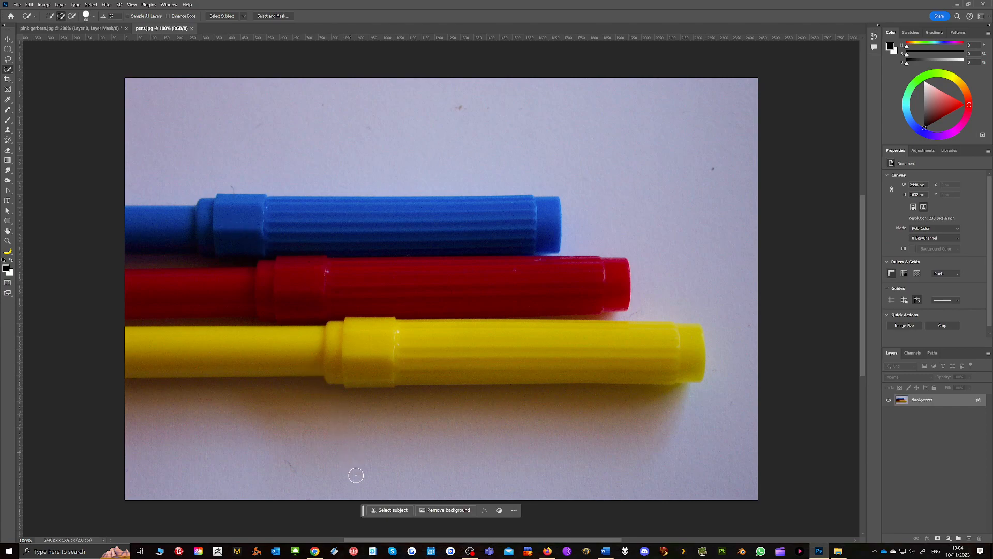
click(978, 400)
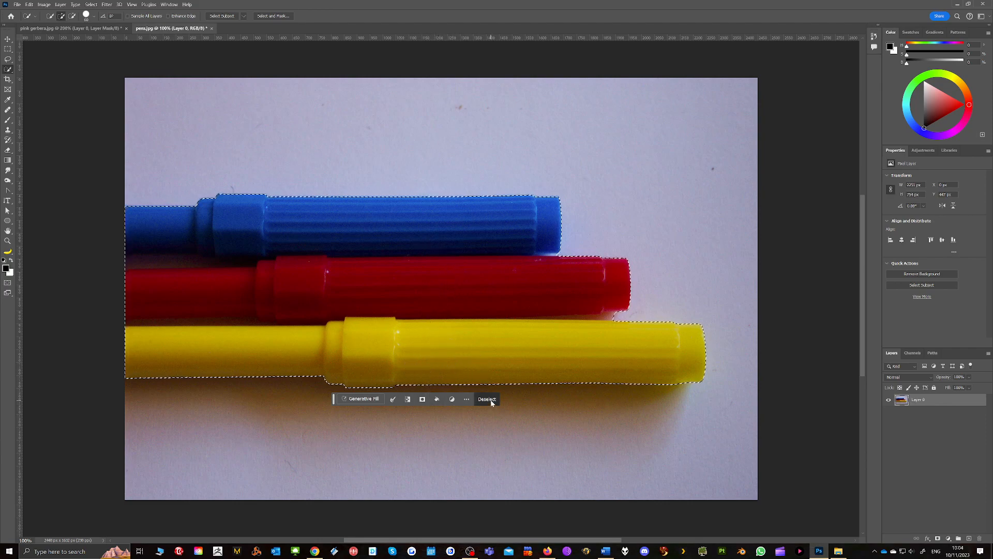
click(488, 399)
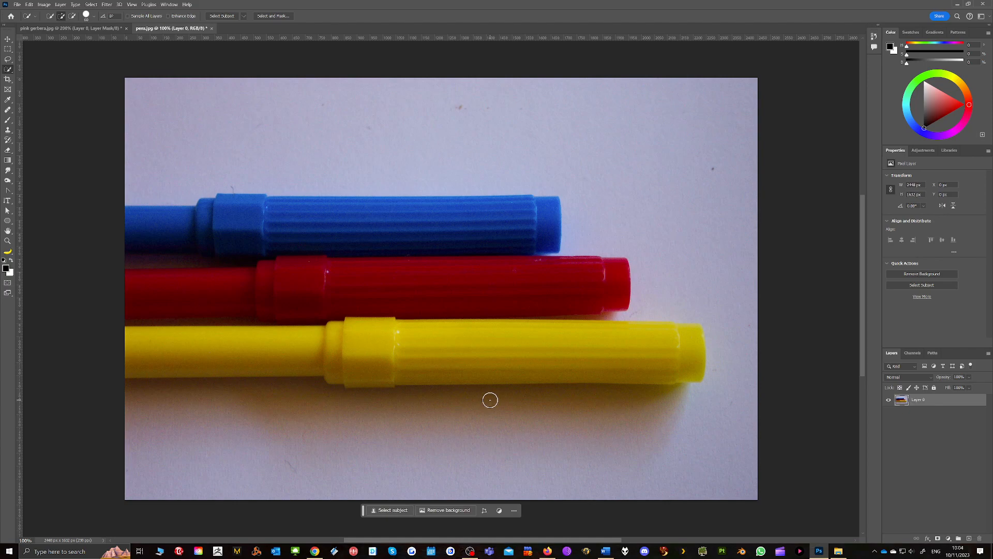
Step: Select the blue and yellow pens with a larger Quick Selection brush, leaving out the red pen
click(91, 5)
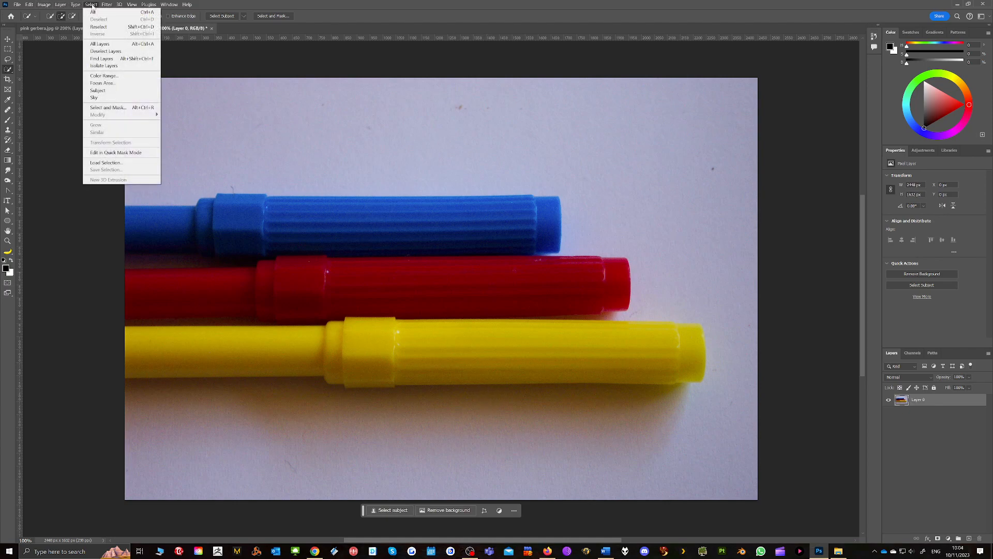
click(104, 195)
key(bracketright)
key(bracketright)
key(bracketright)
key(bracketright)
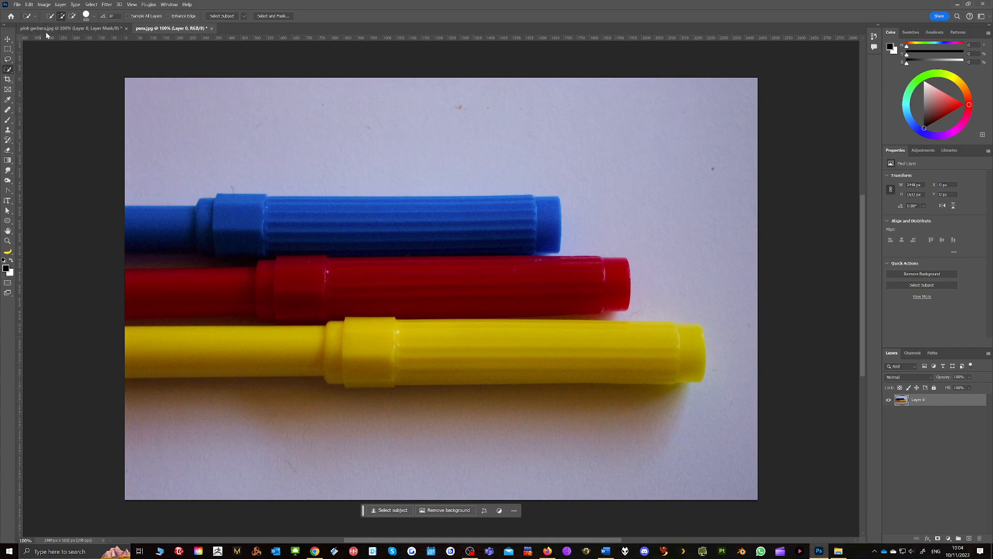
drag(128, 230, 439, 222)
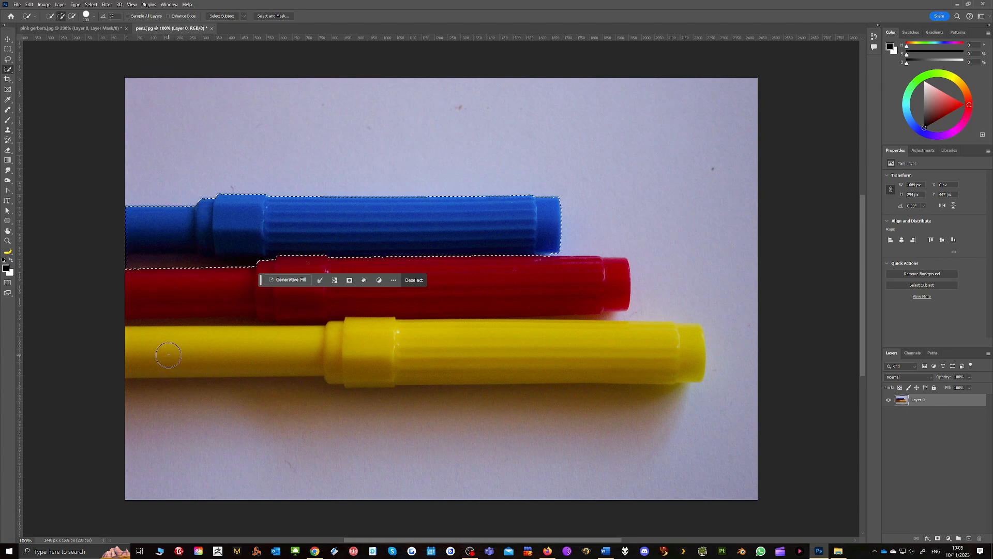
drag(149, 355, 354, 361)
mouse_move(394, 361)
mouse_down()
mouse_move(434, 340)
mouse_move(626, 351)
mouse_move(562, 367)
mouse_up()
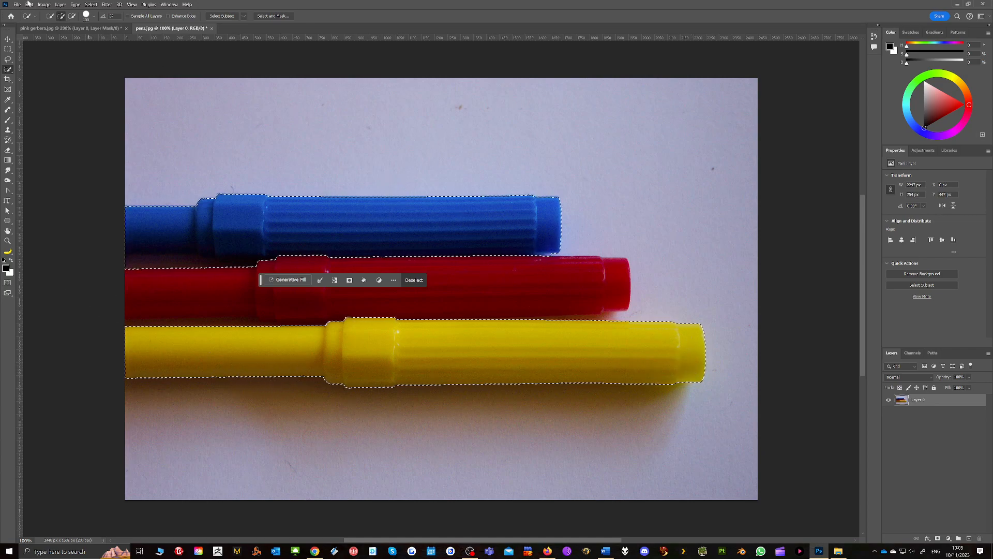
Step: Open the Filter Gallery and preview the Accented Edges, Angled Strokes, Spatter, Ink Outlines and Sprayed Strokes filters on the selected pens
click(107, 6)
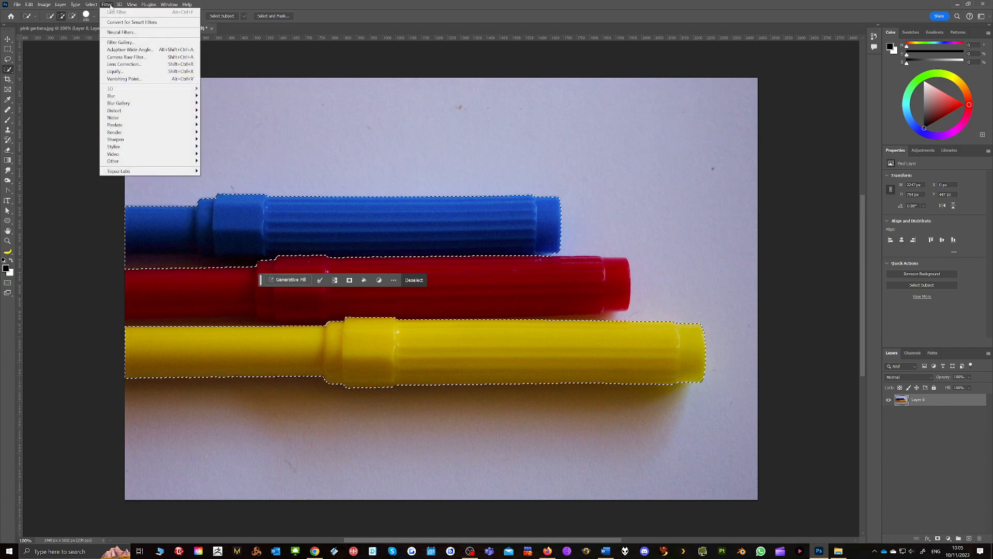
click(117, 42)
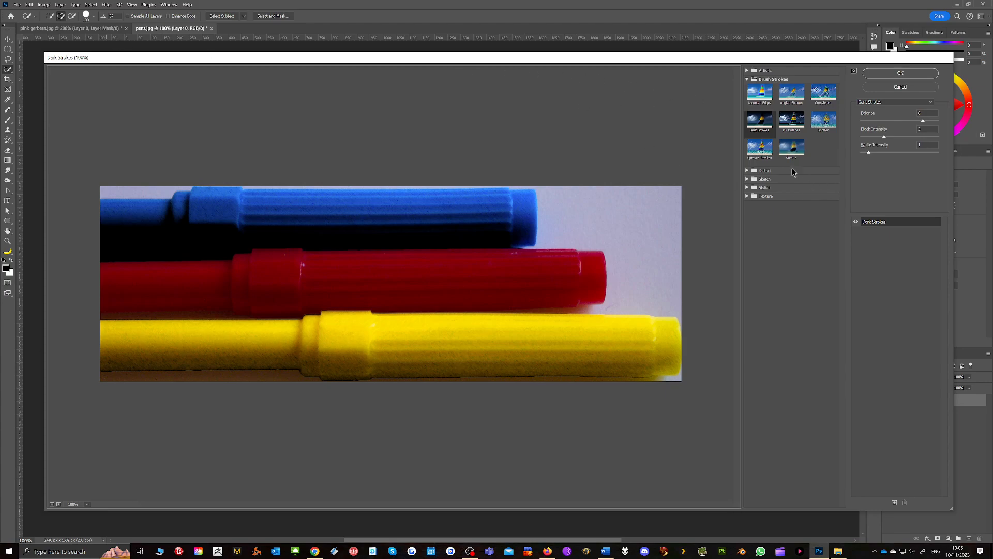
click(748, 80)
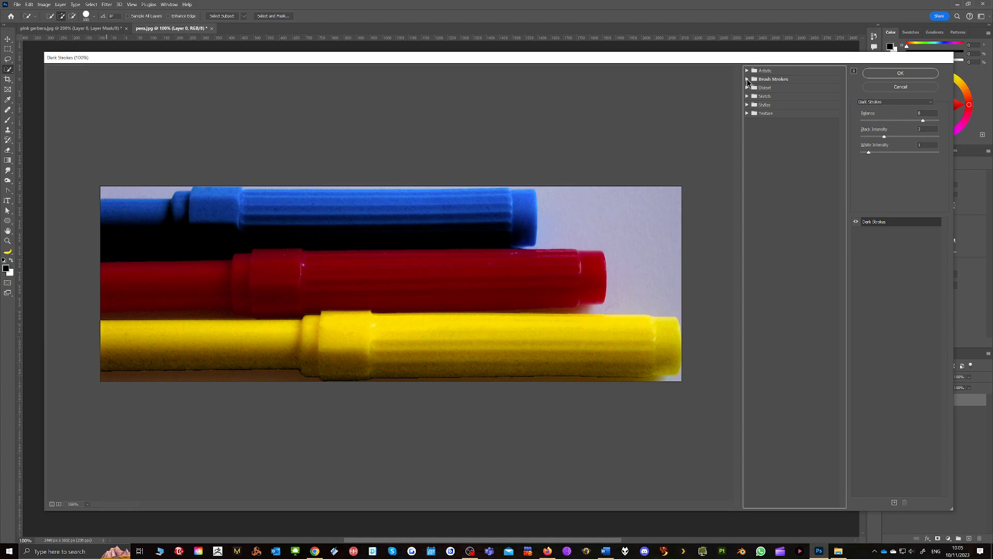
click(747, 79)
click(754, 93)
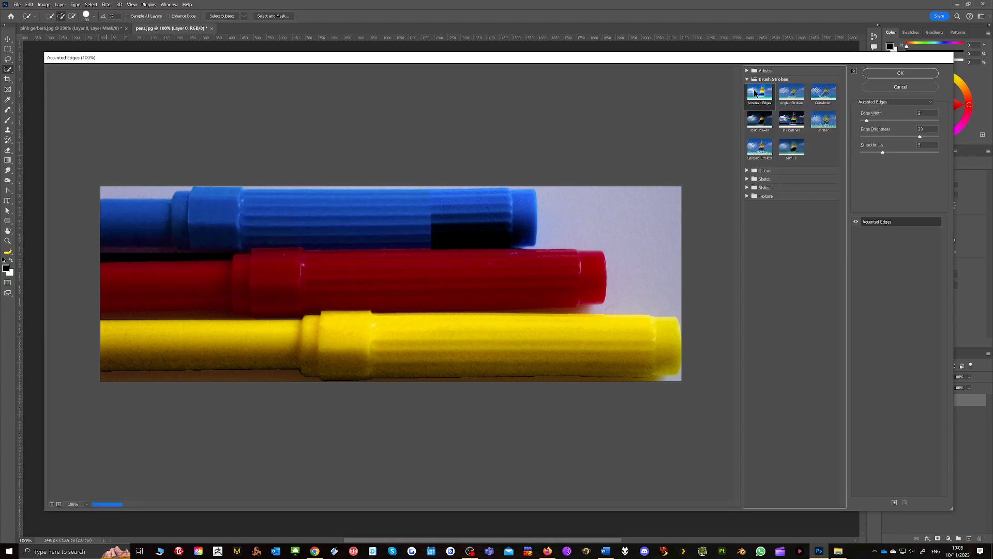
click(801, 95)
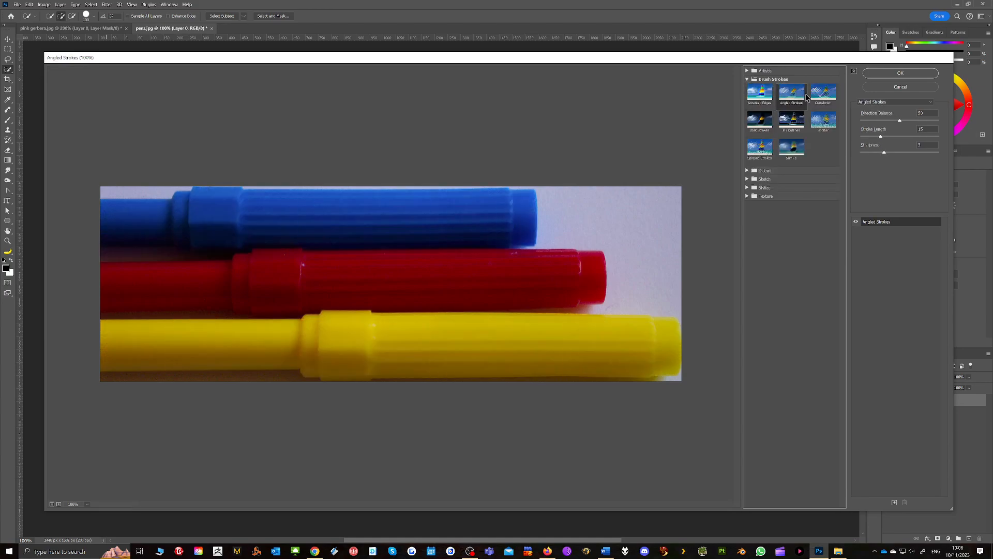
click(822, 124)
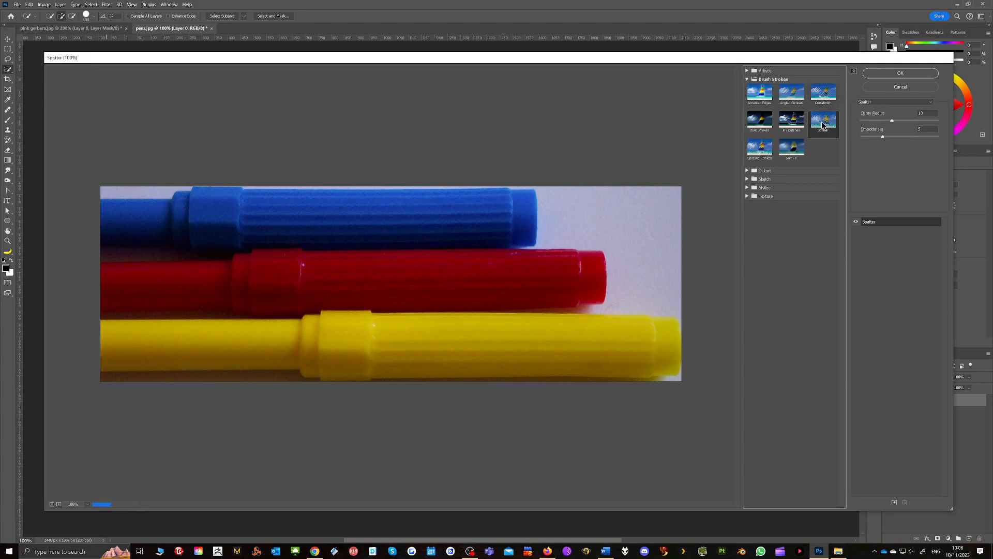
click(795, 125)
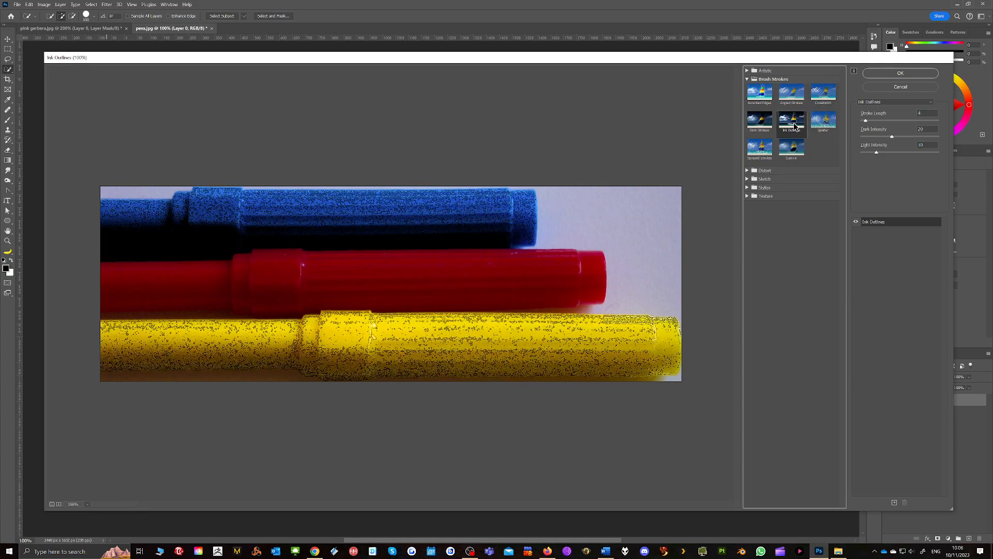
click(760, 148)
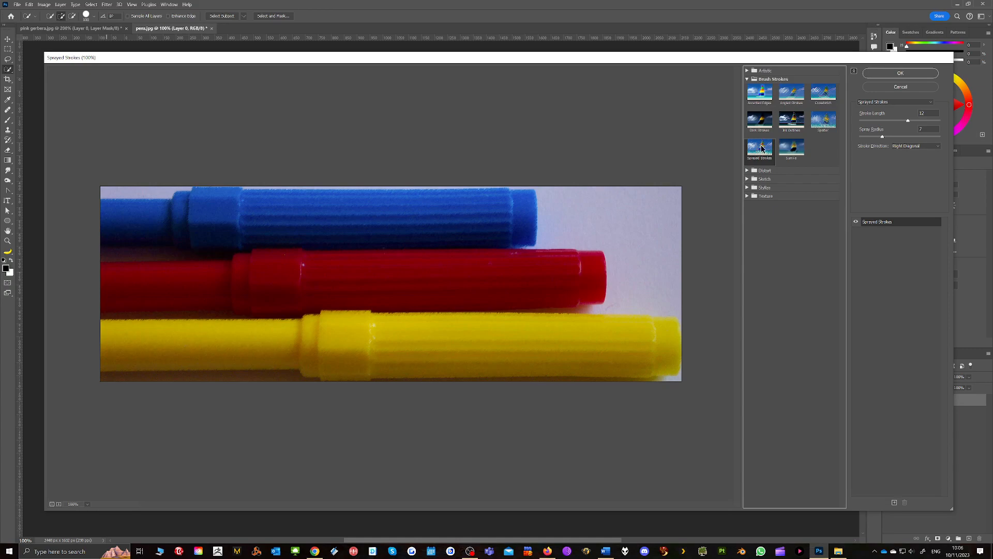
Step: Apply the Sumi-e filter to the selected pens with Stroke Width 15 and Stroke Pressure 13
click(796, 149)
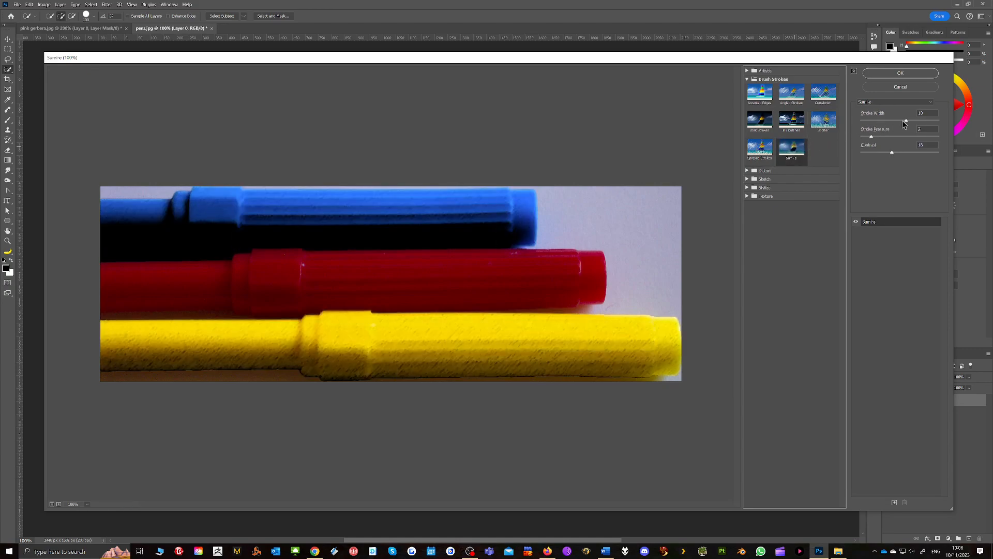
mouse_move(906, 122)
mouse_down()
mouse_move(935, 124)
mouse_move(819, 129)
mouse_move(865, 121)
mouse_move(972, 129)
mouse_up()
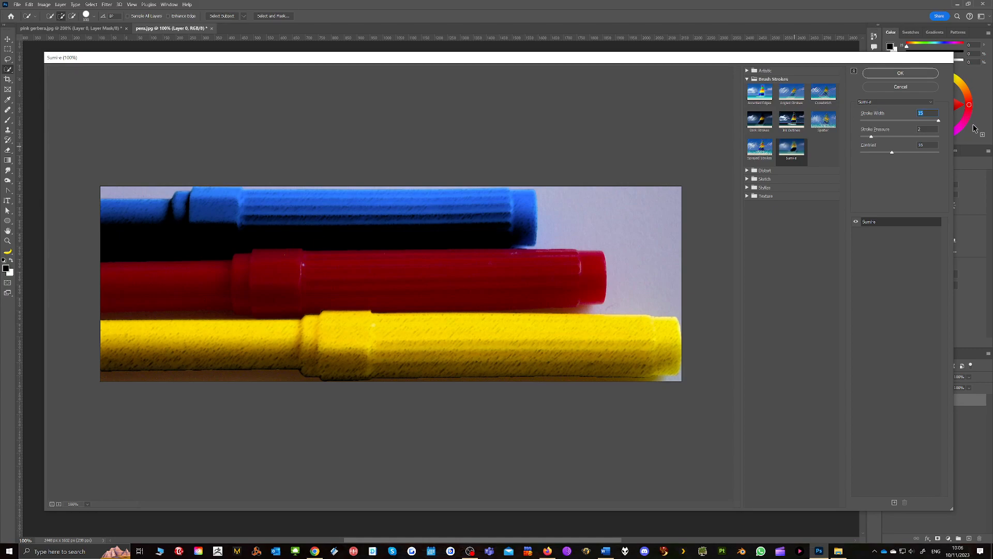
drag(906, 139, 930, 139)
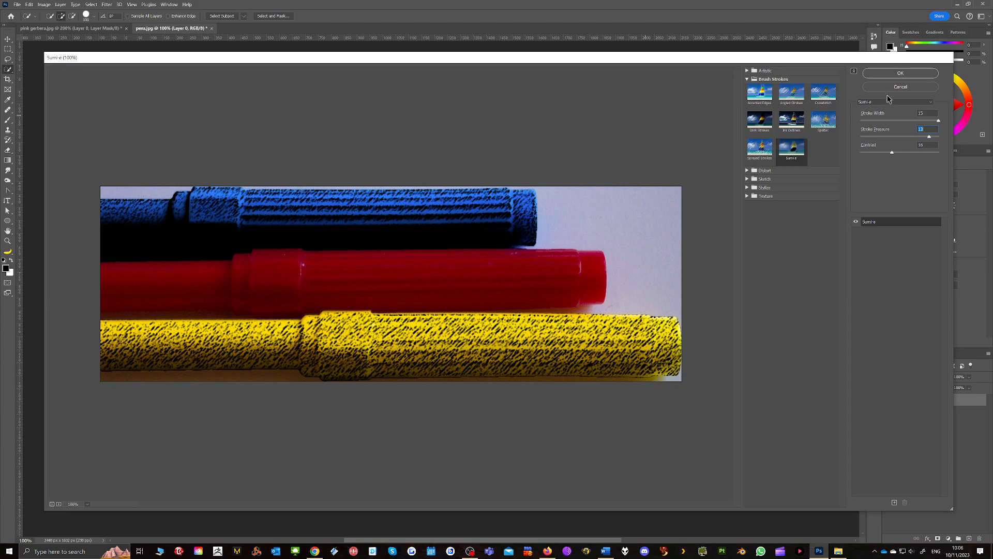
click(900, 73)
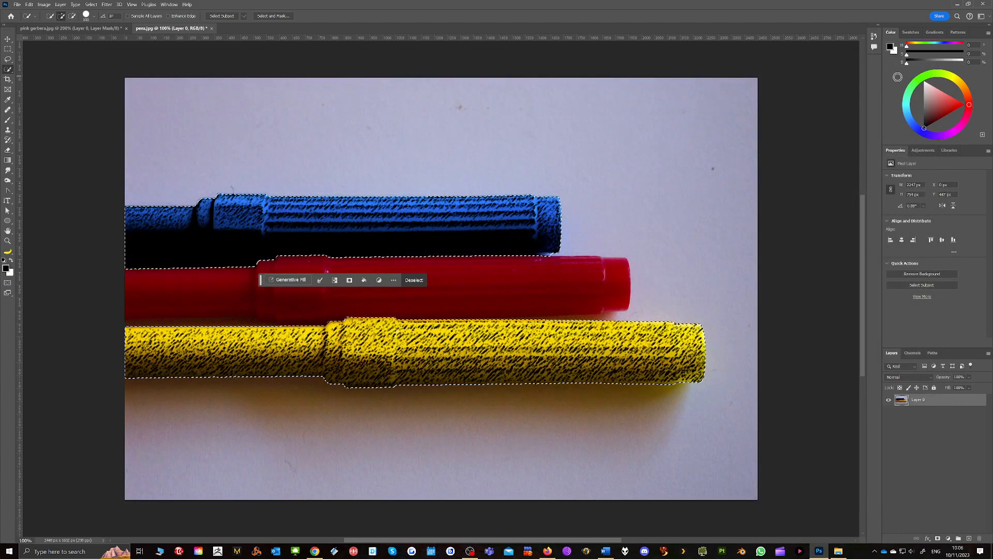